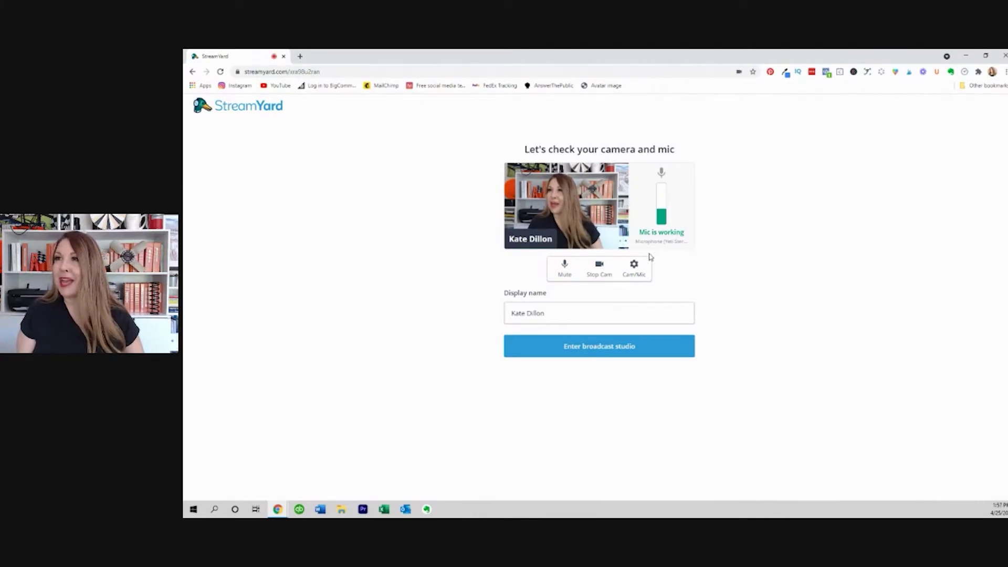
Step: Enter the StreamYard broadcast studio, which opens with an empty stage
click(596, 347)
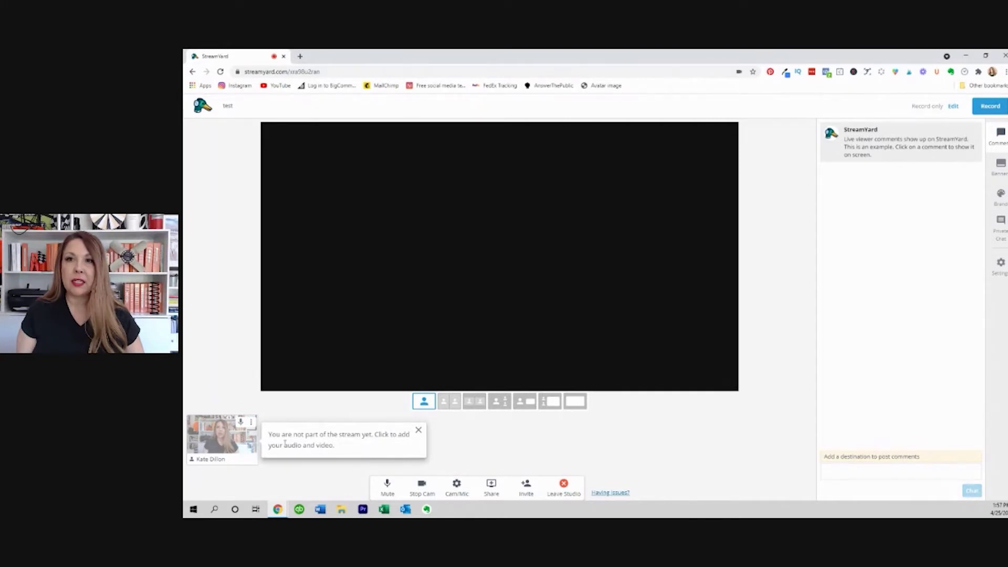
Step: Add the host's own camera and audio to the stream so the webcam fills the stage
mouse_move(232, 439)
click(217, 441)
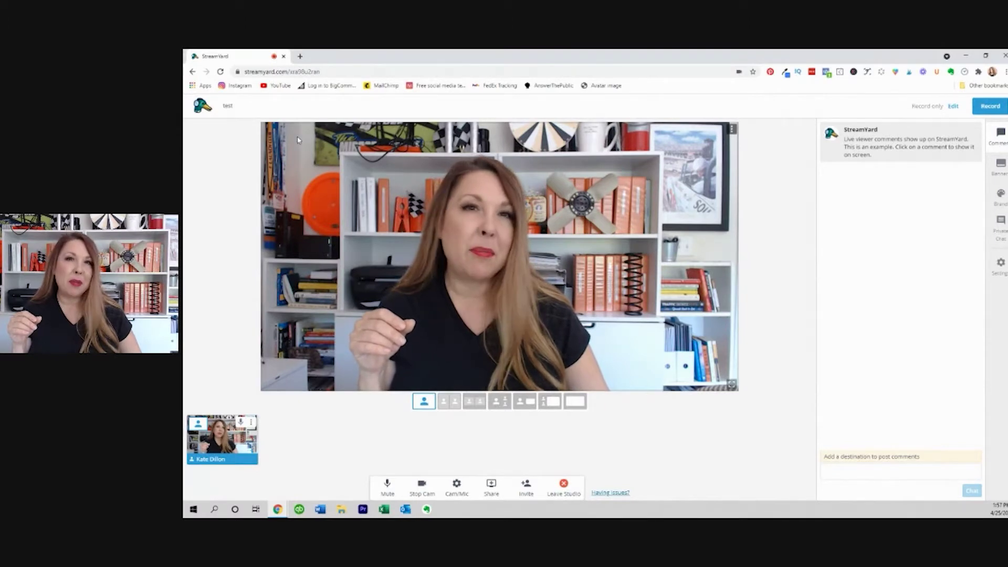
click(1001, 167)
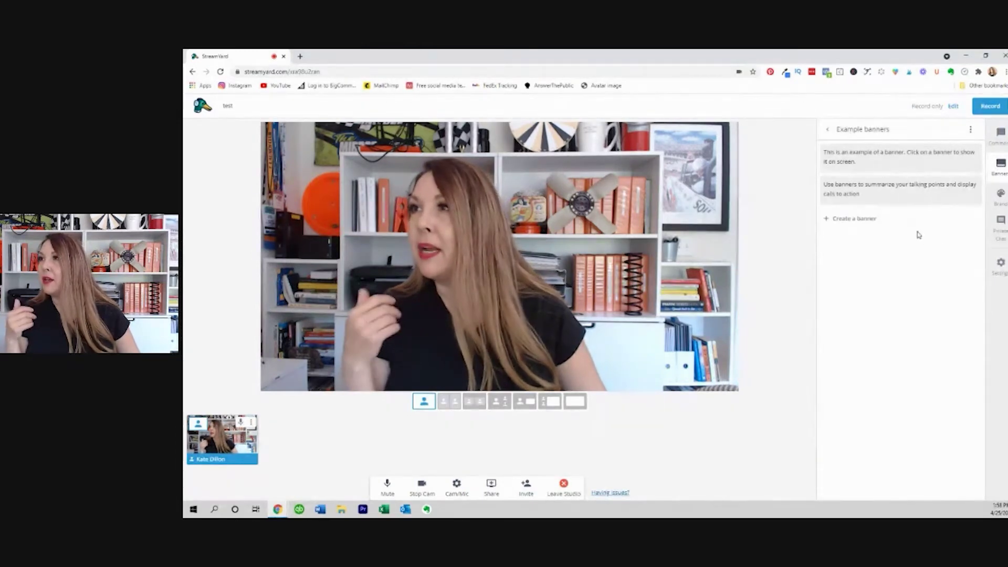
Step: Show the first example banner, then create a new banner with the host's name
mouse_move(878, 184)
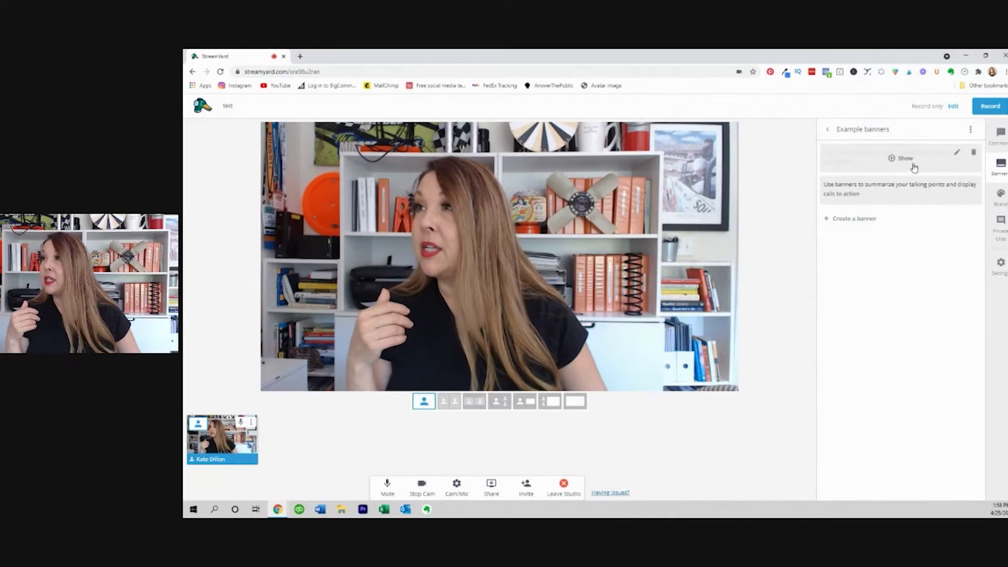
click(895, 164)
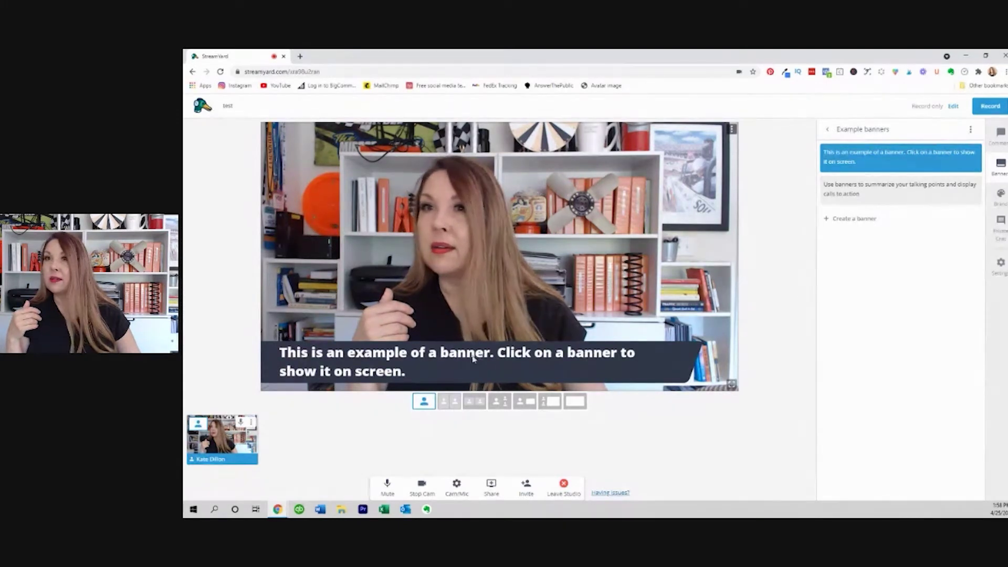
click(837, 219)
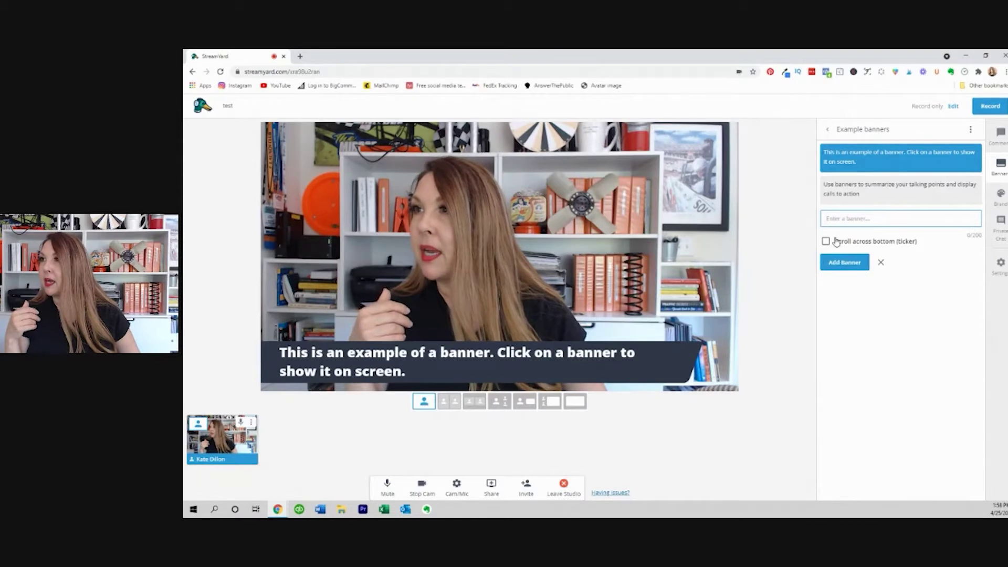
text(Kate)
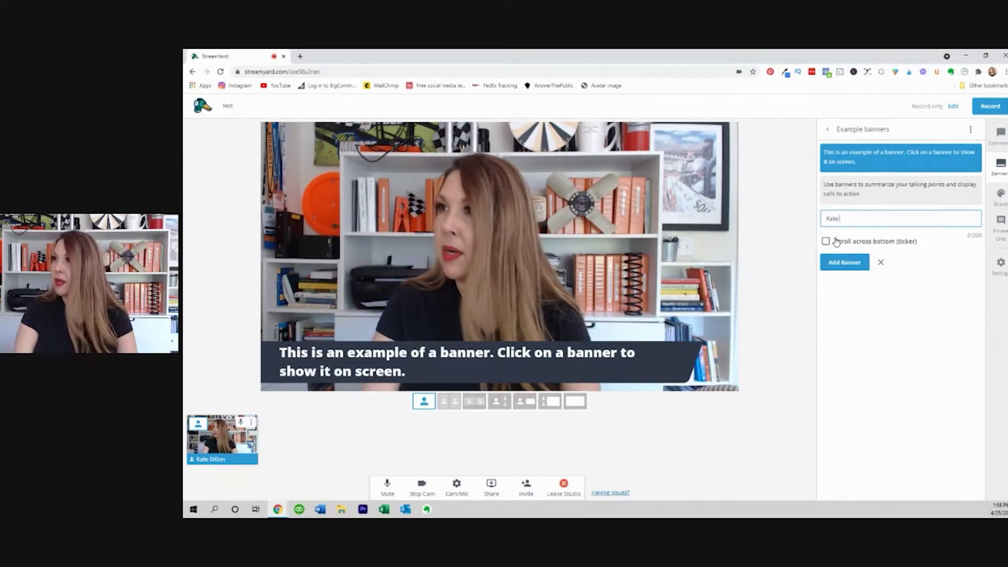
text( Dillon)
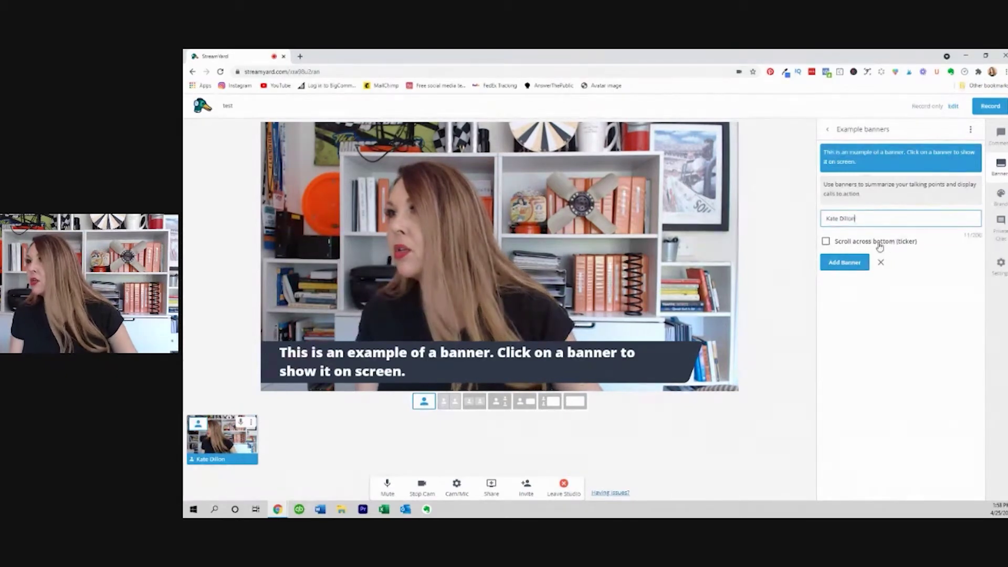
click(841, 264)
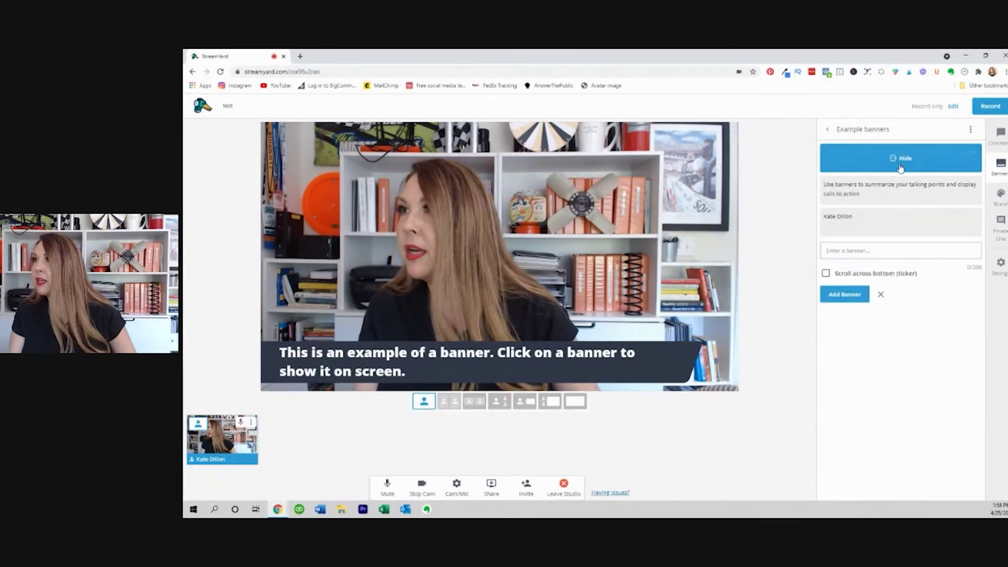
Step: Swap the example banner for the new name banner on the video, then hide it
click(900, 158)
click(893, 226)
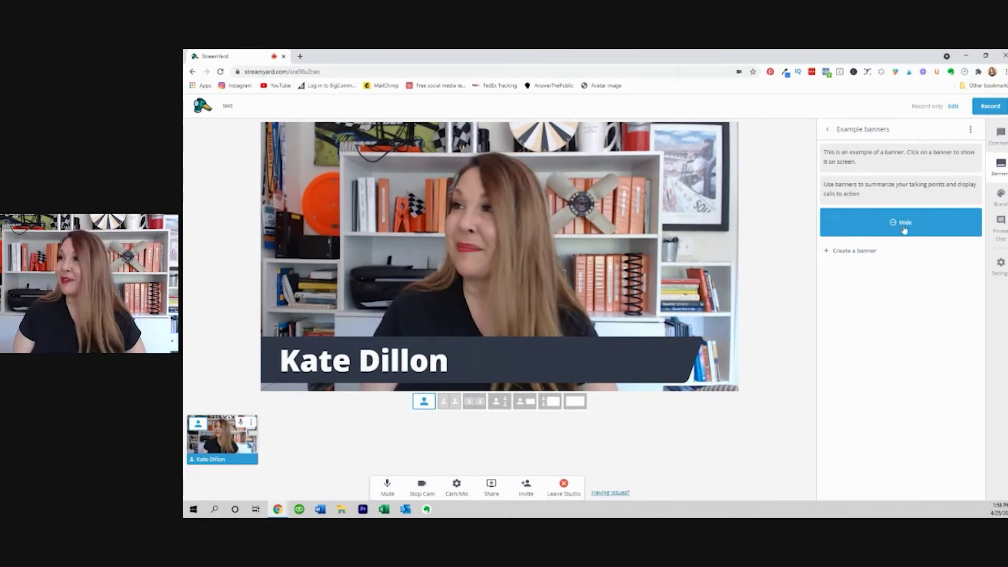
click(900, 222)
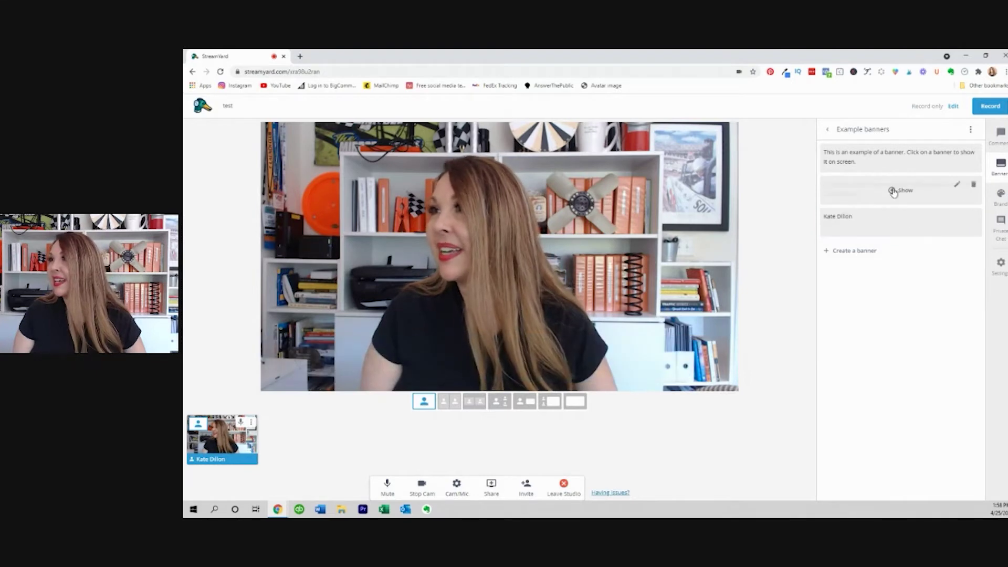
click(894, 192)
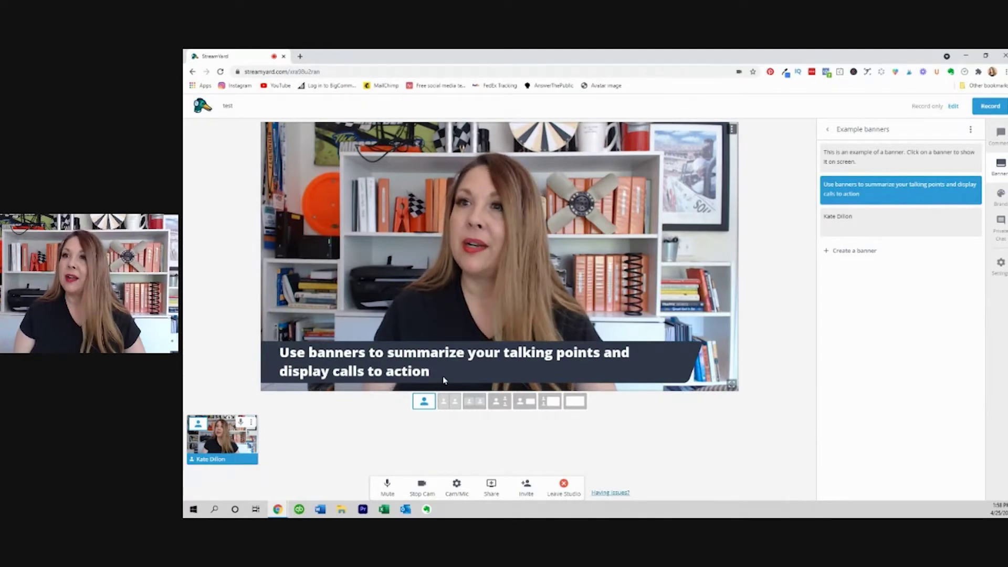
click(899, 192)
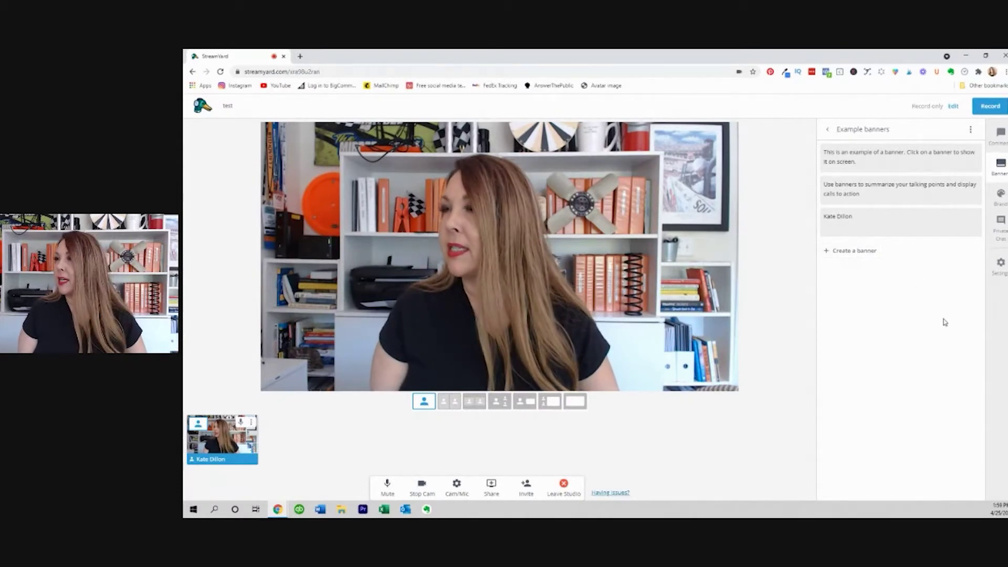
Step: Open the brand settings and look through the list of brands
click(1000, 204)
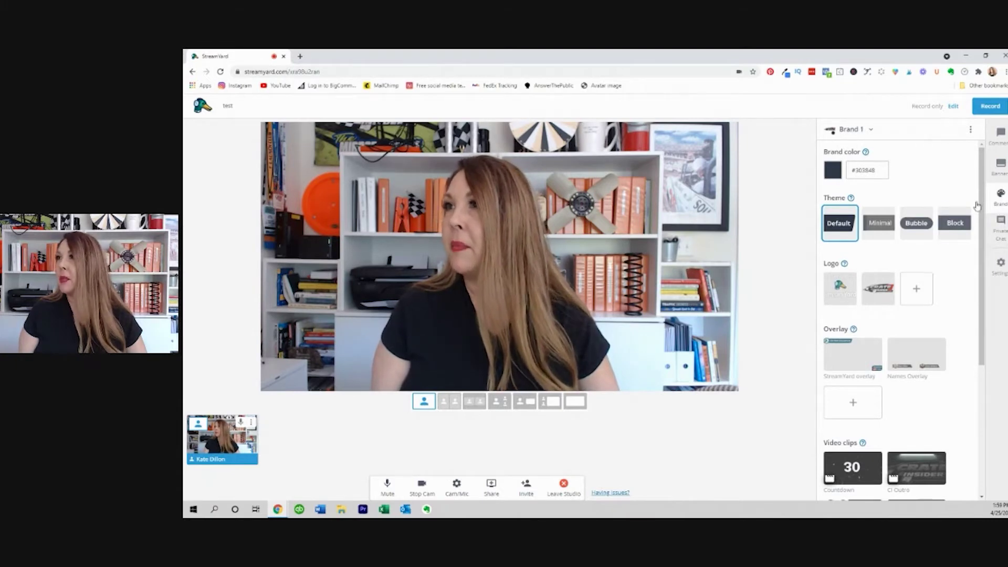
click(870, 132)
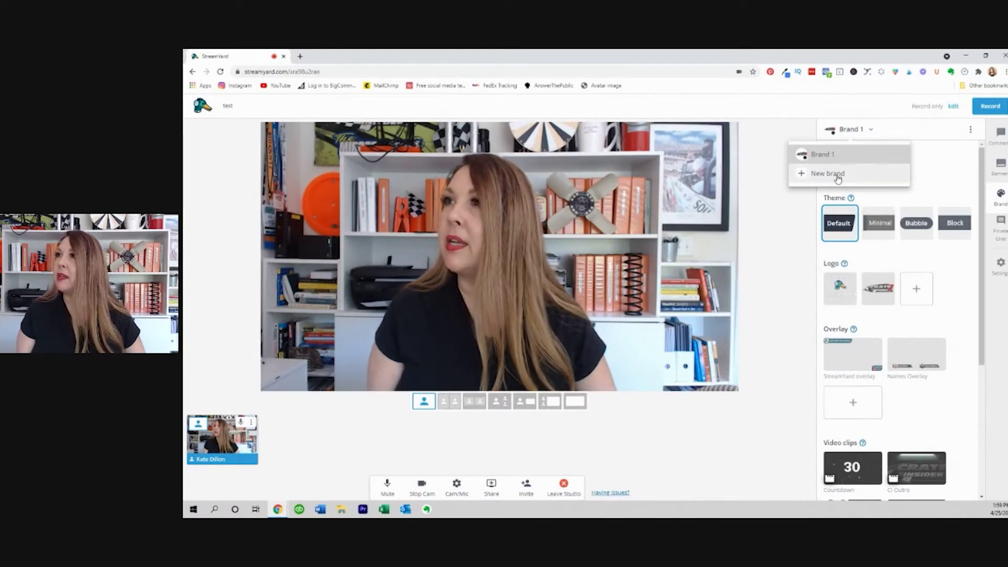
click(872, 132)
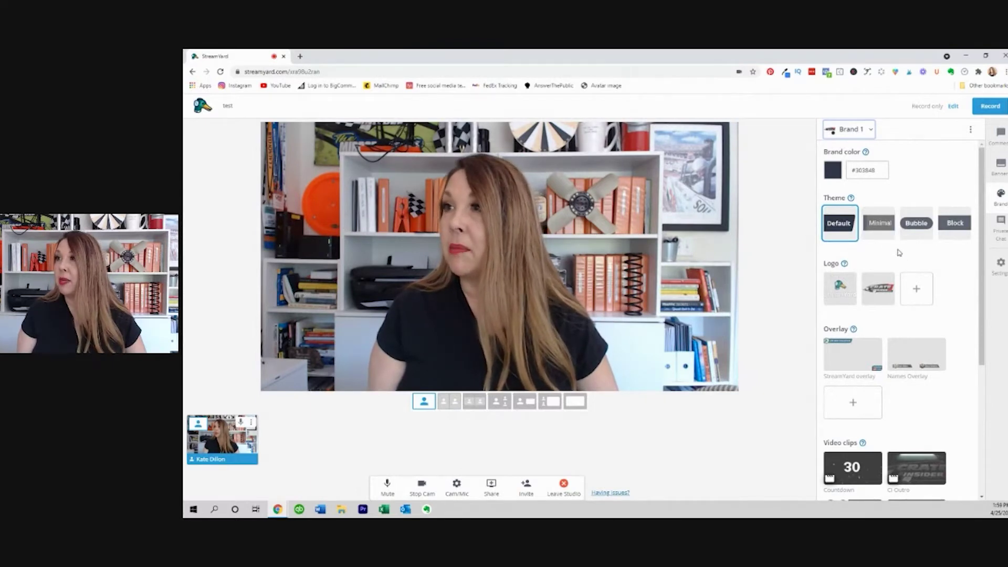
Step: Preview the StreamYard and CRATE logos on the video, removing each afterwards
scroll(899, 253, down, 2)
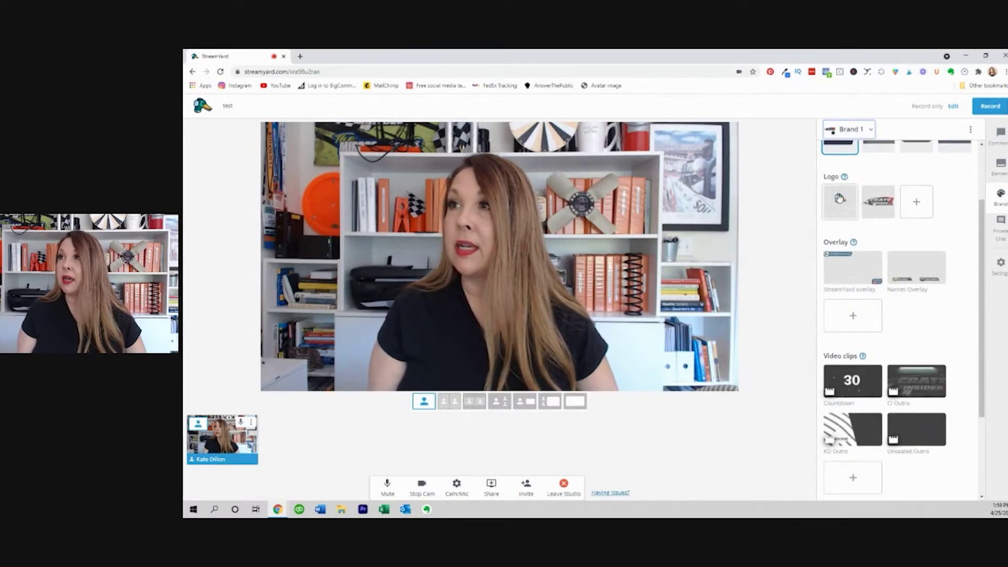
click(839, 198)
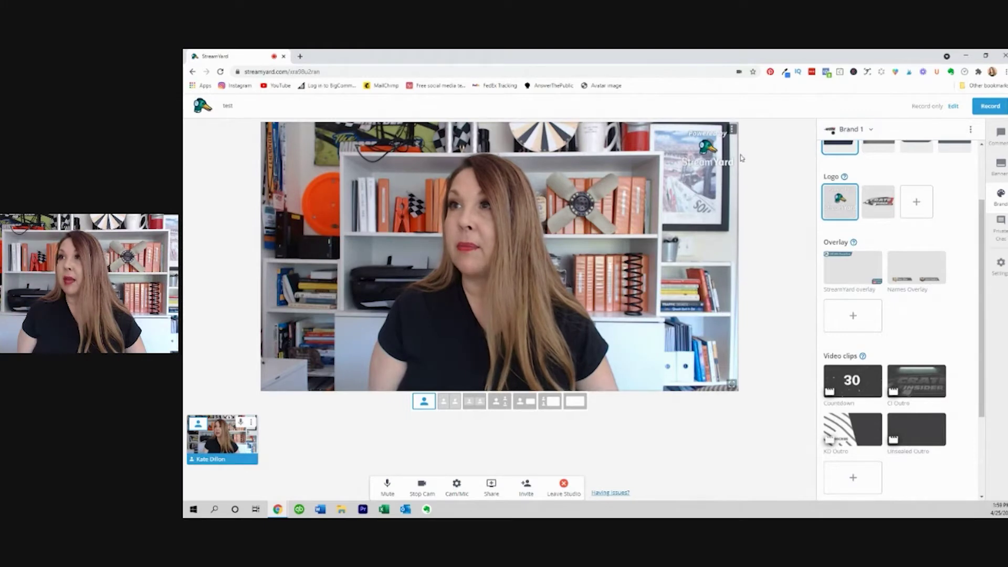
click(841, 210)
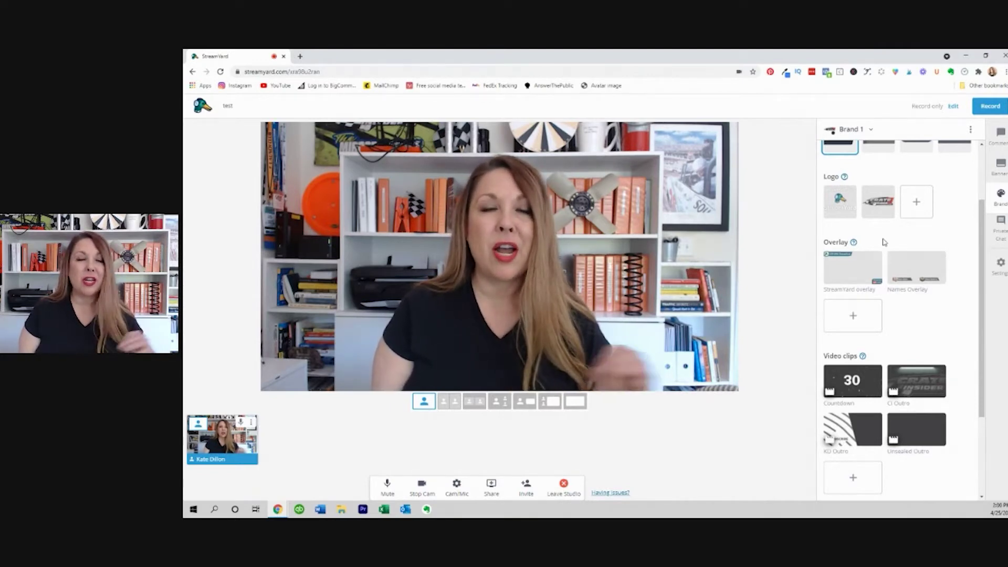
mouse_move(876, 219)
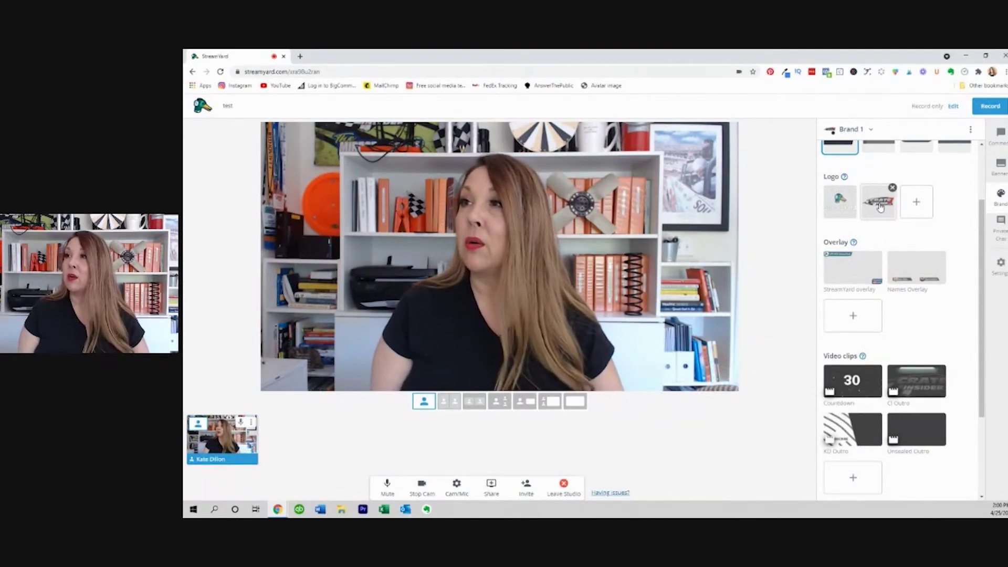
click(883, 211)
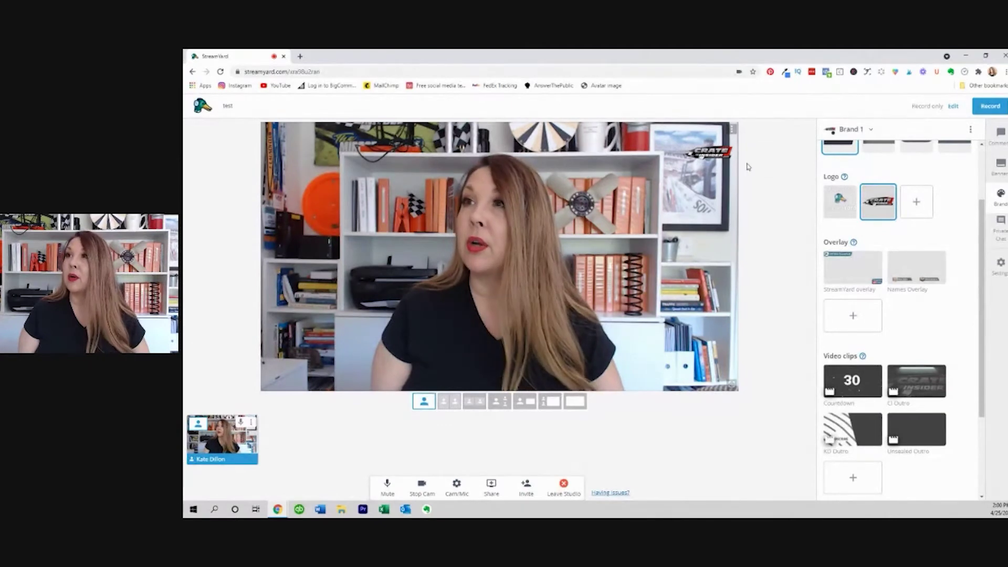
click(872, 210)
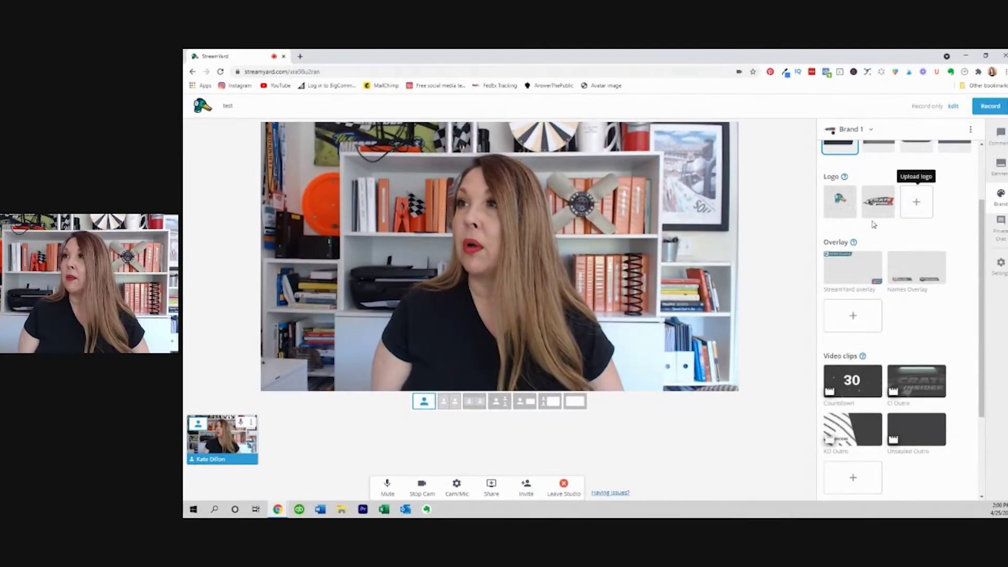
Step: Start a logo upload and browse the company Images folder, trying IMG_2410 and IMG_2602
click(917, 204)
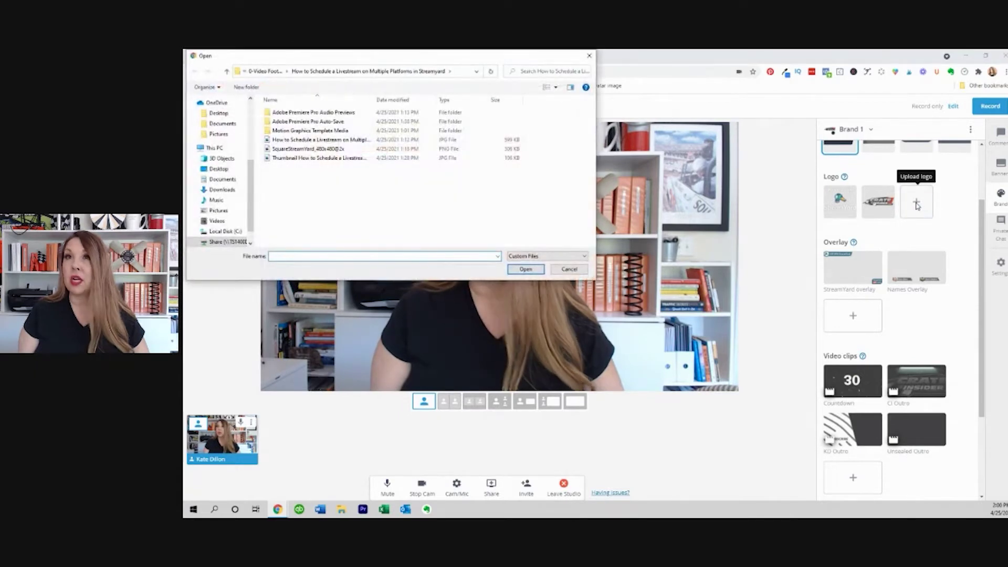
click(225, 243)
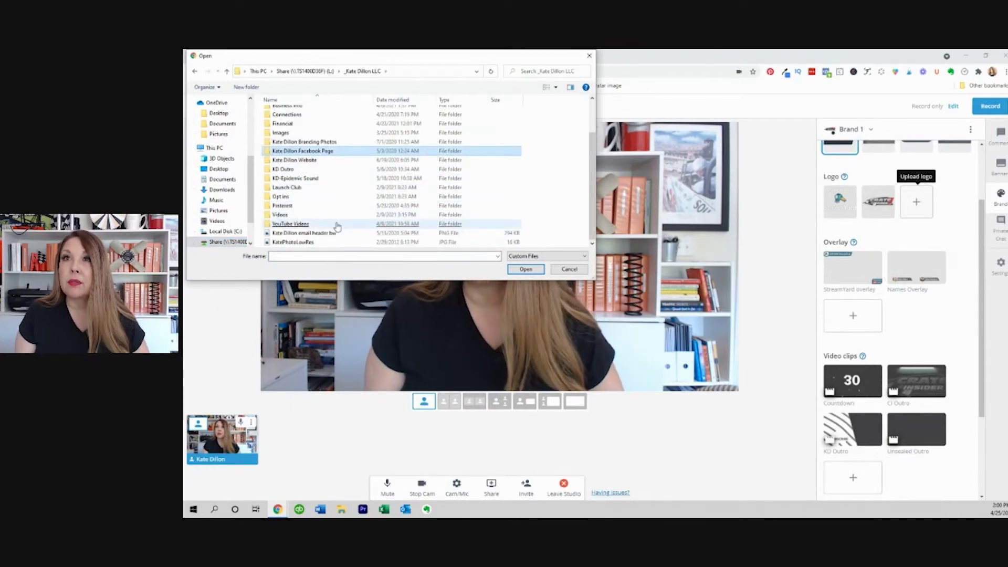
double_click(310, 177)
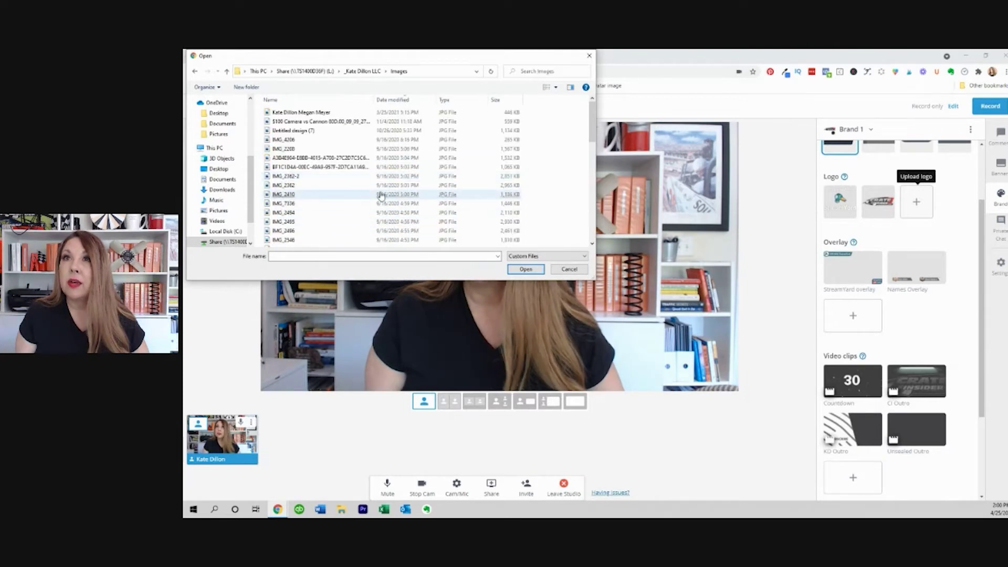
click(369, 192)
scroll(367, 199, down, 6)
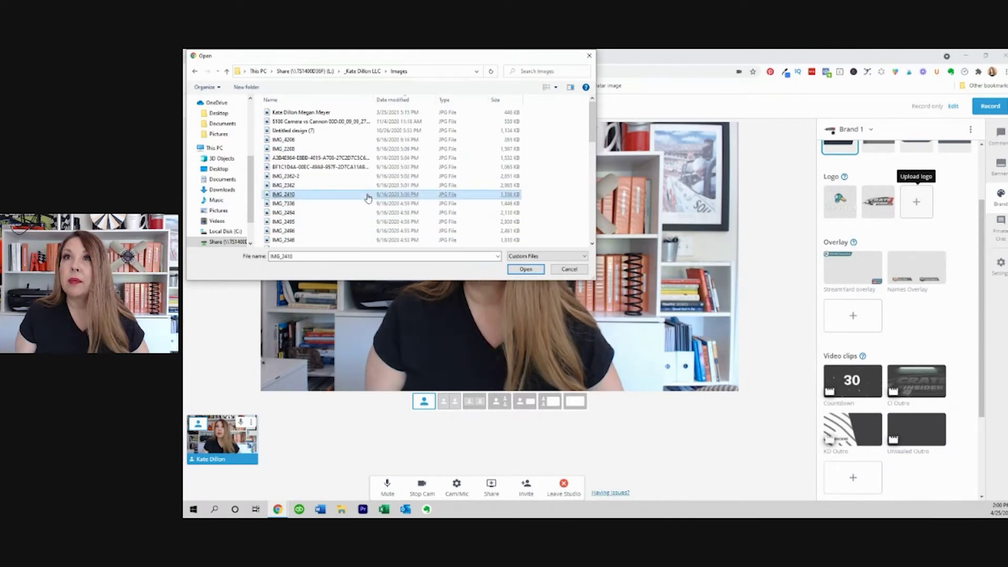
click(366, 206)
scroll(366, 206, down, 10)
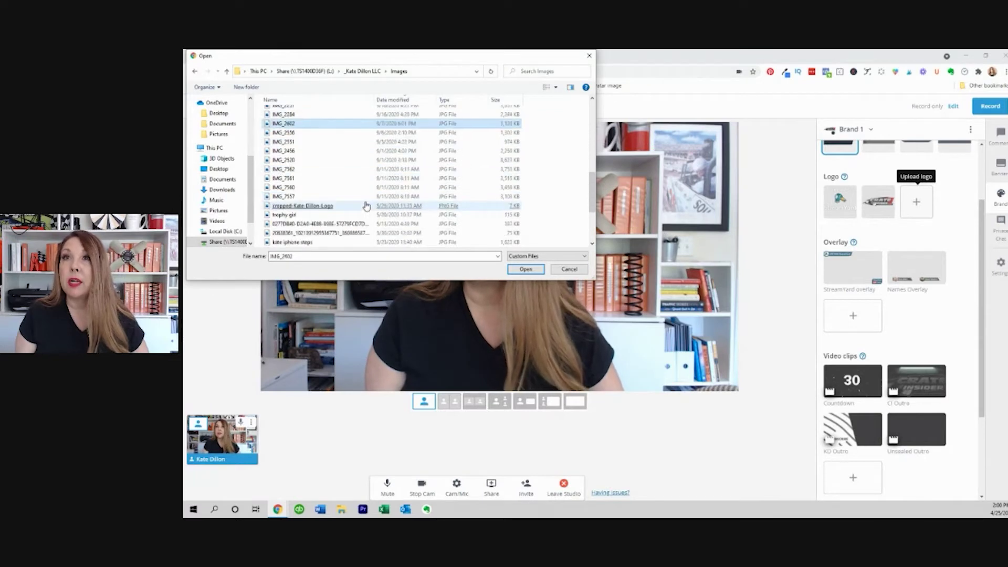
Step: Upload the Rtown Retreat logo from the company LLC > AirBnB Apartment > Logo folder
click(304, 71)
double_click(290, 139)
double_click(292, 122)
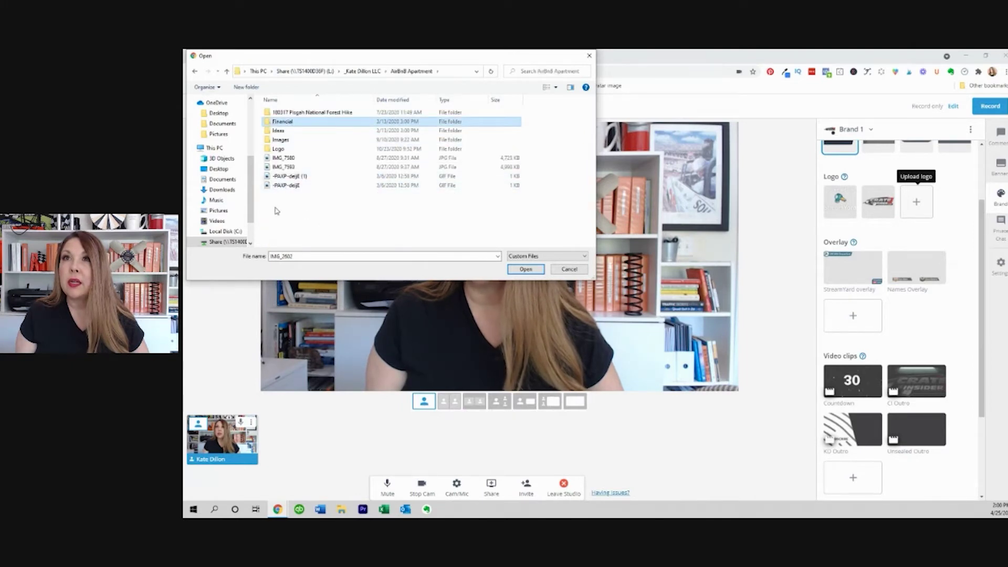
click(286, 186)
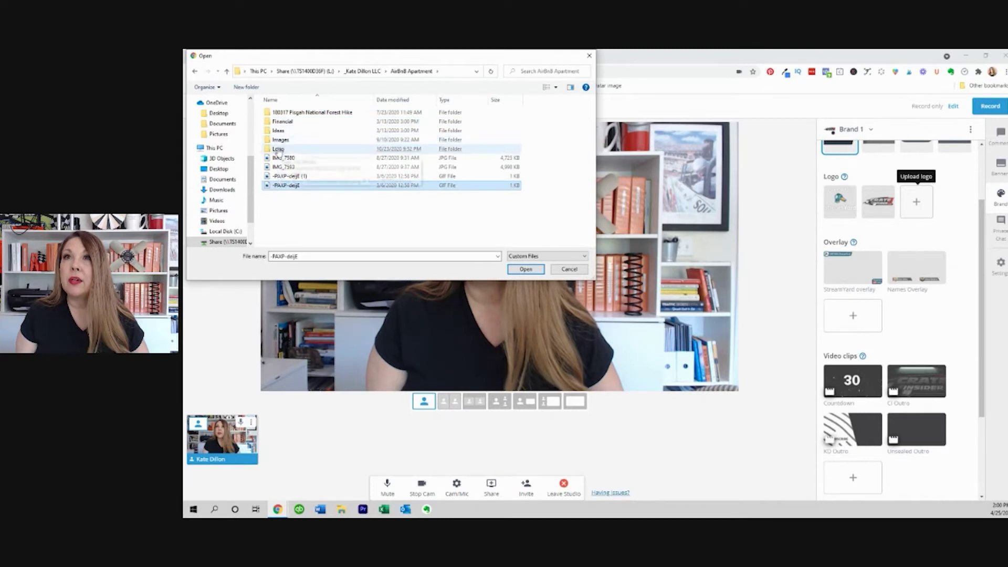
double_click(280, 150)
click(286, 113)
double_click(284, 113)
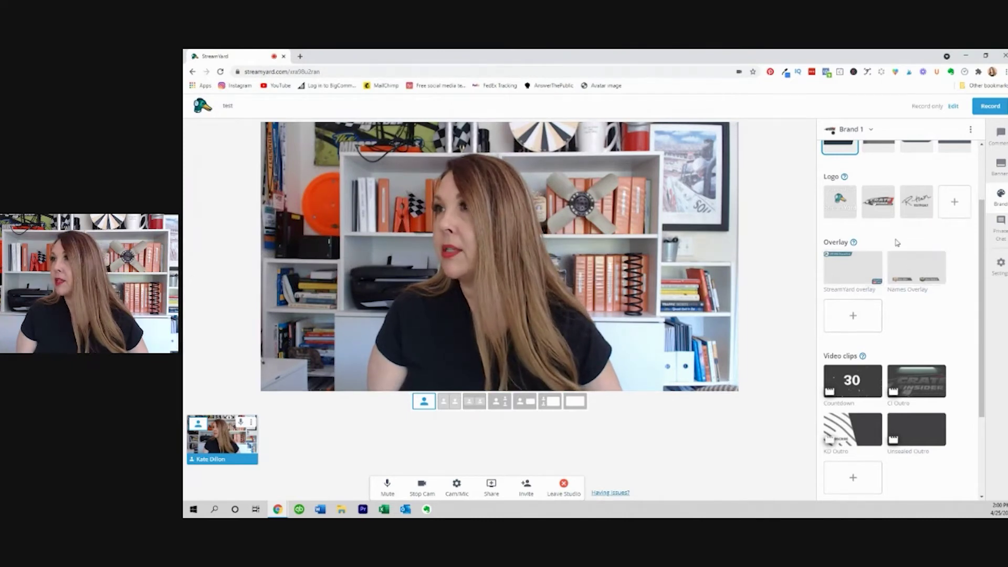
click(919, 208)
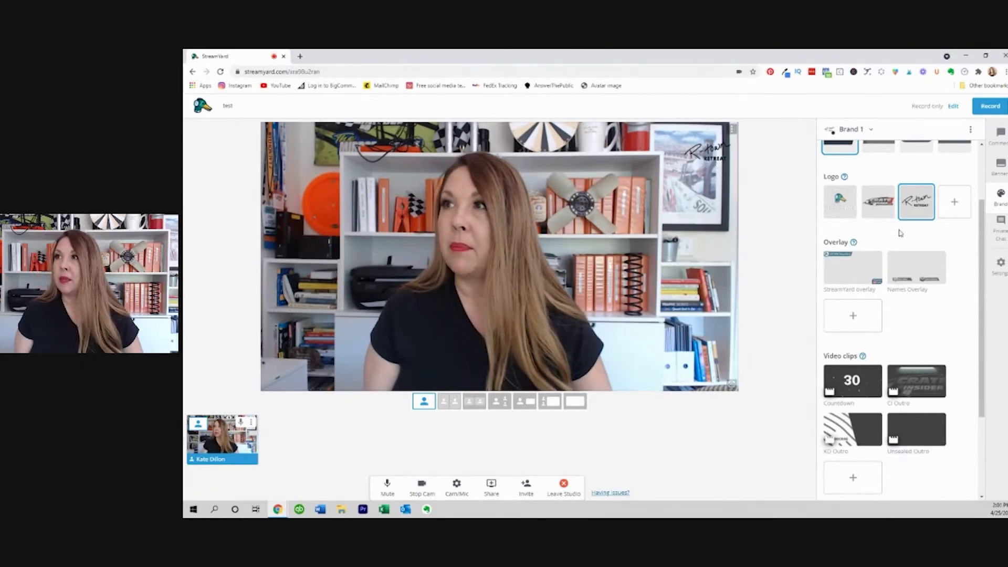
click(916, 205)
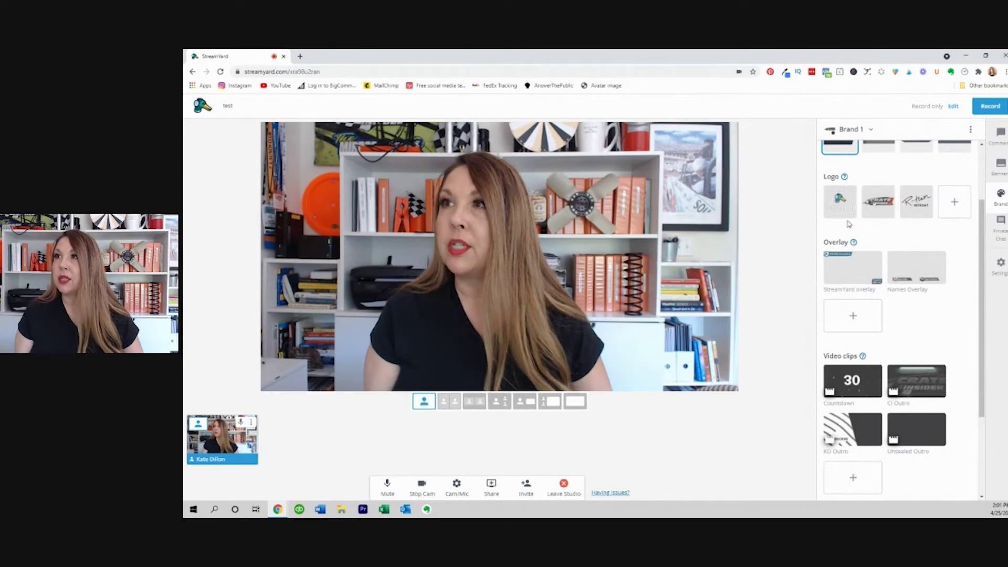
click(870, 208)
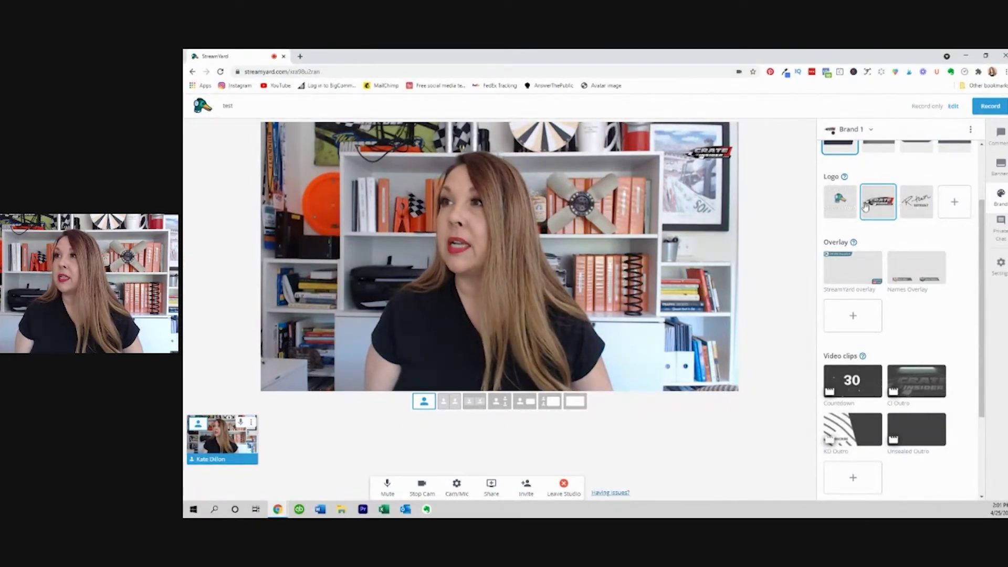
click(879, 206)
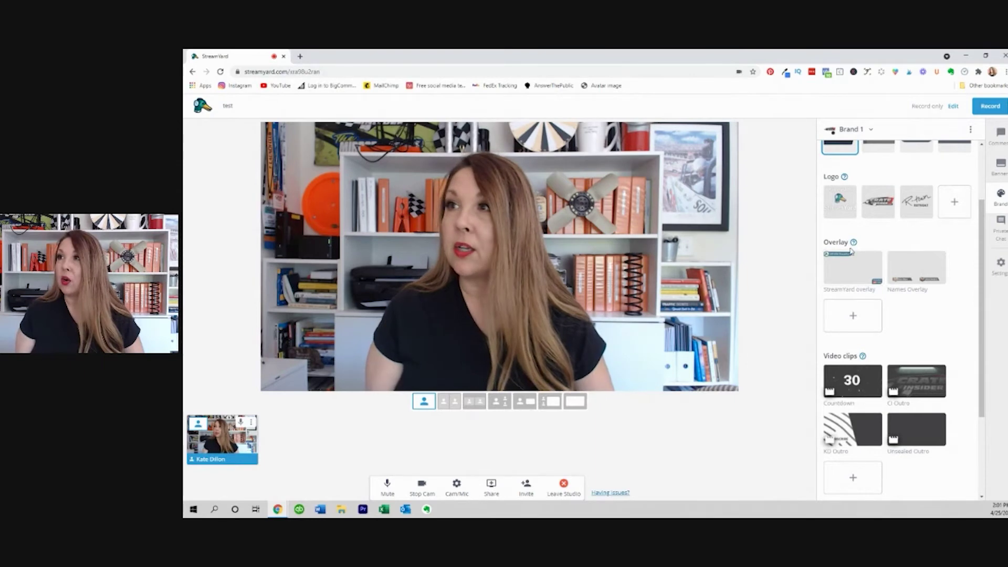
mouse_move(853, 243)
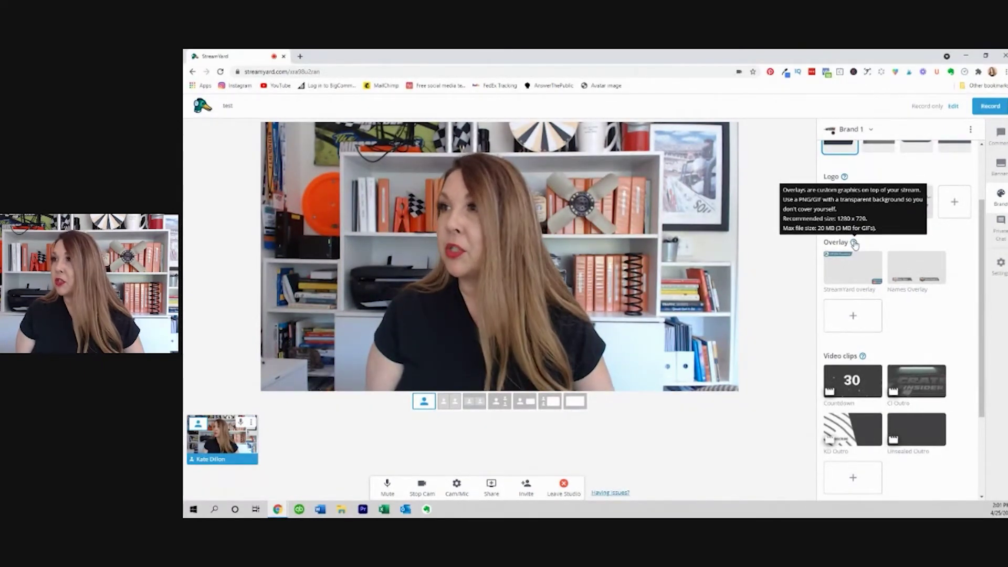
click(846, 269)
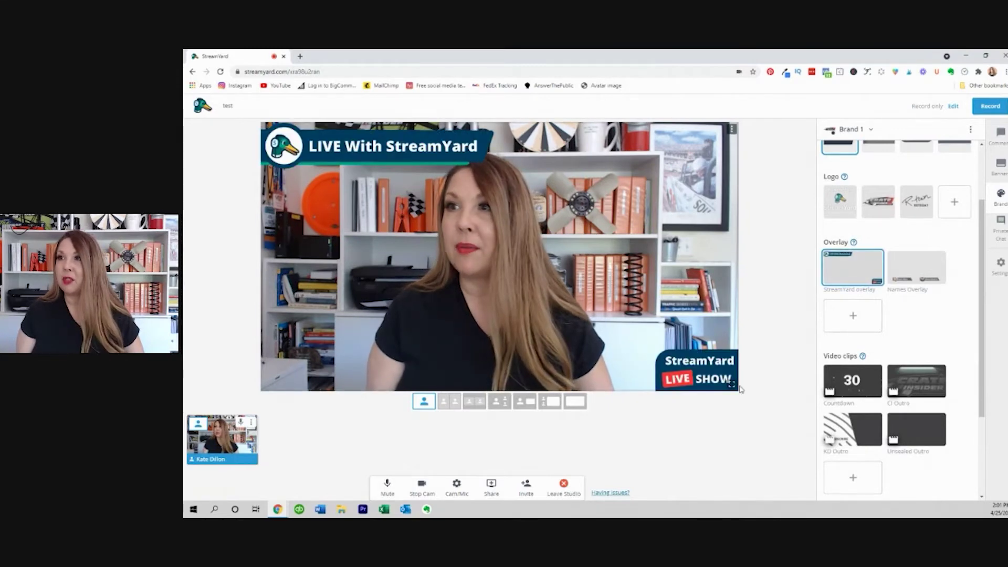
click(917, 272)
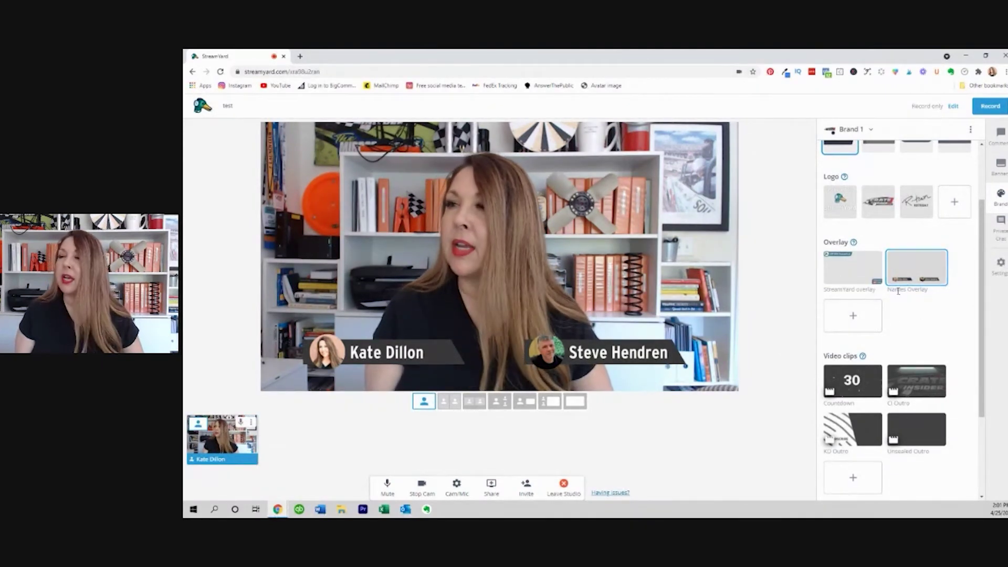
click(916, 267)
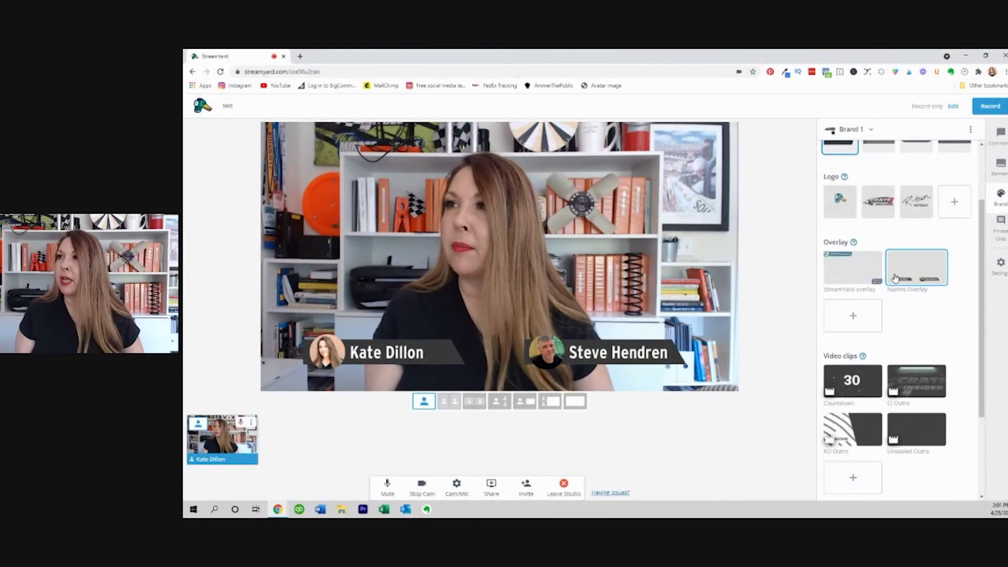
scroll(840, 351, down, 3)
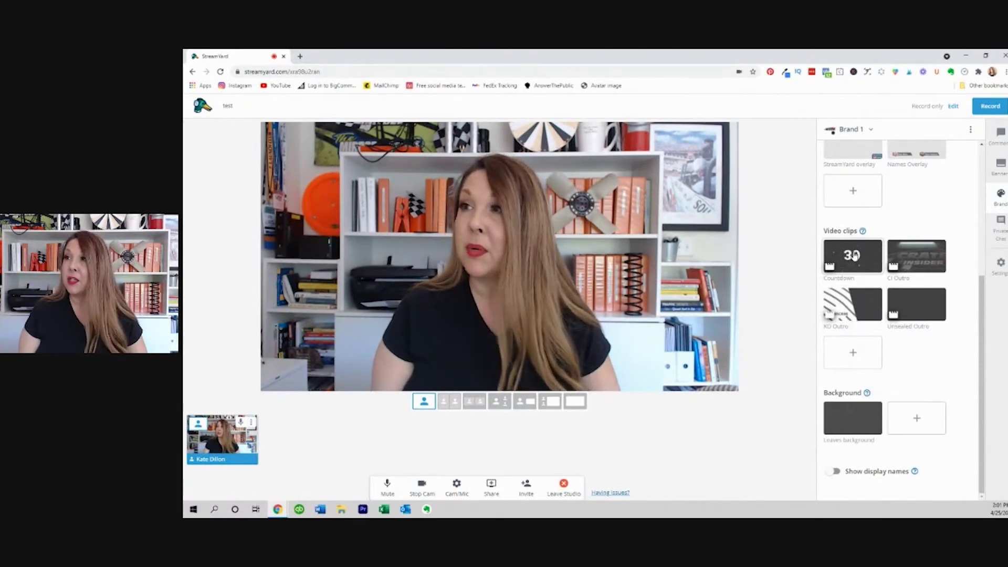
click(854, 255)
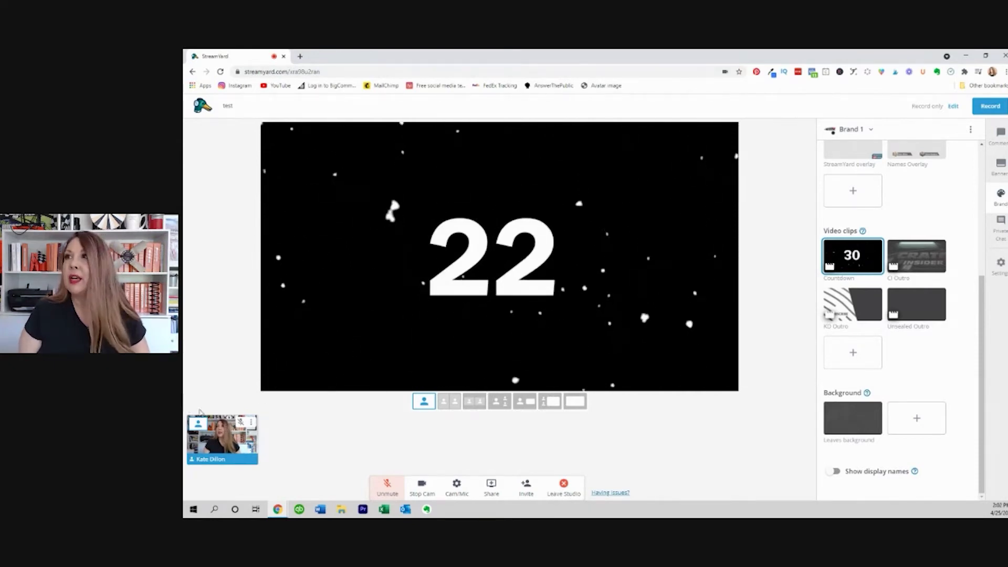
click(856, 260)
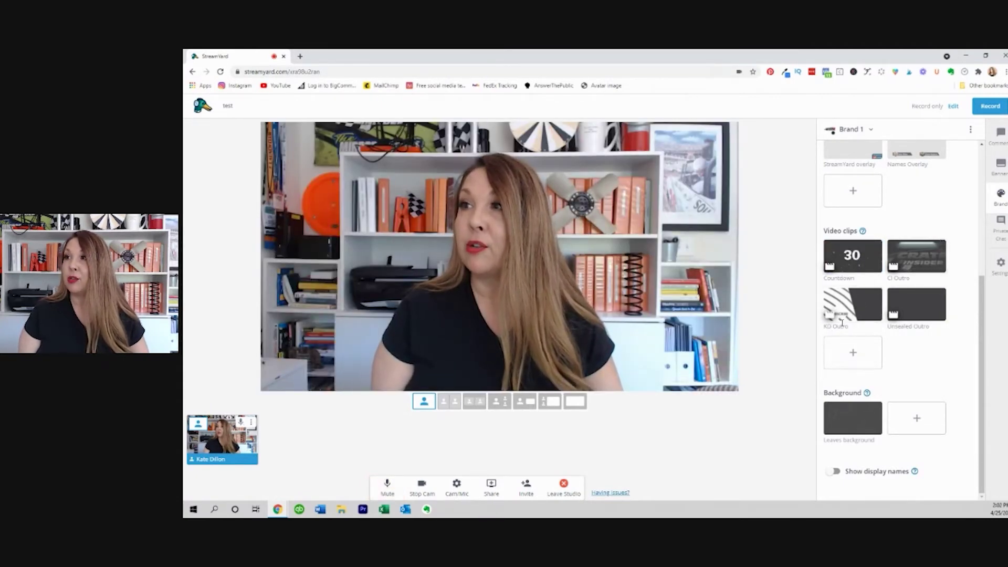
click(918, 262)
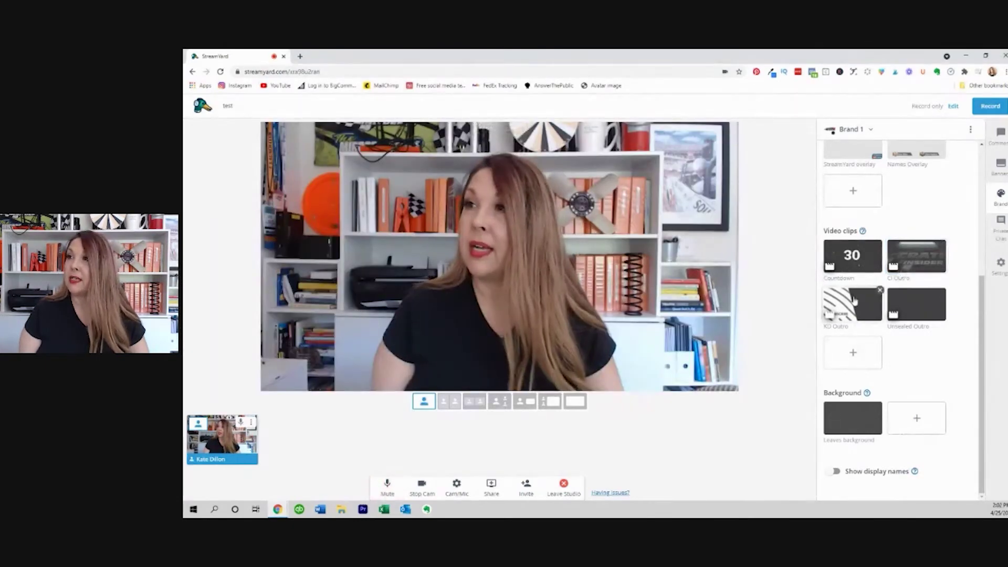
click(854, 300)
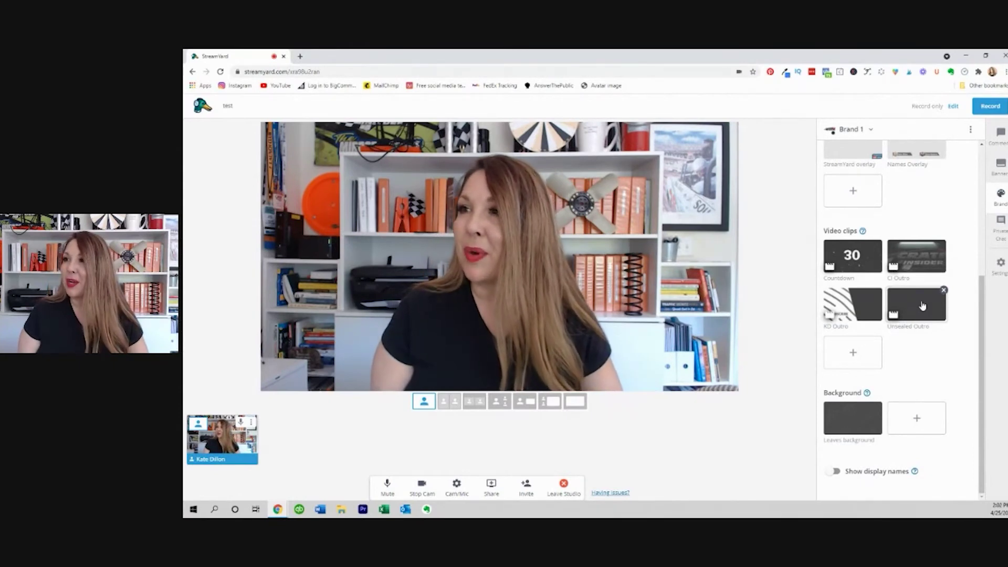
Step: Apply the Leaves background and toggle display names on and off, leaving them hidden
click(851, 425)
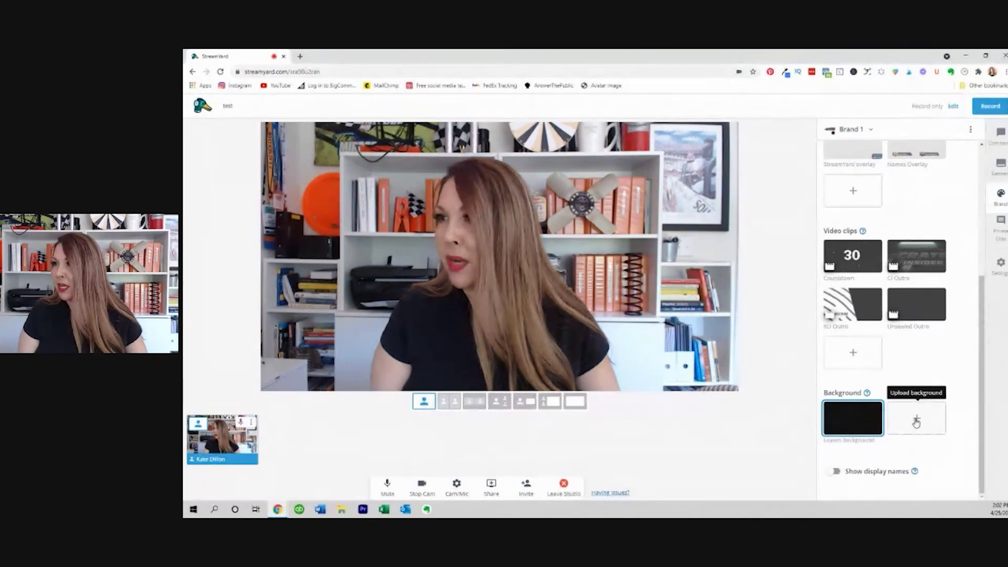
click(835, 471)
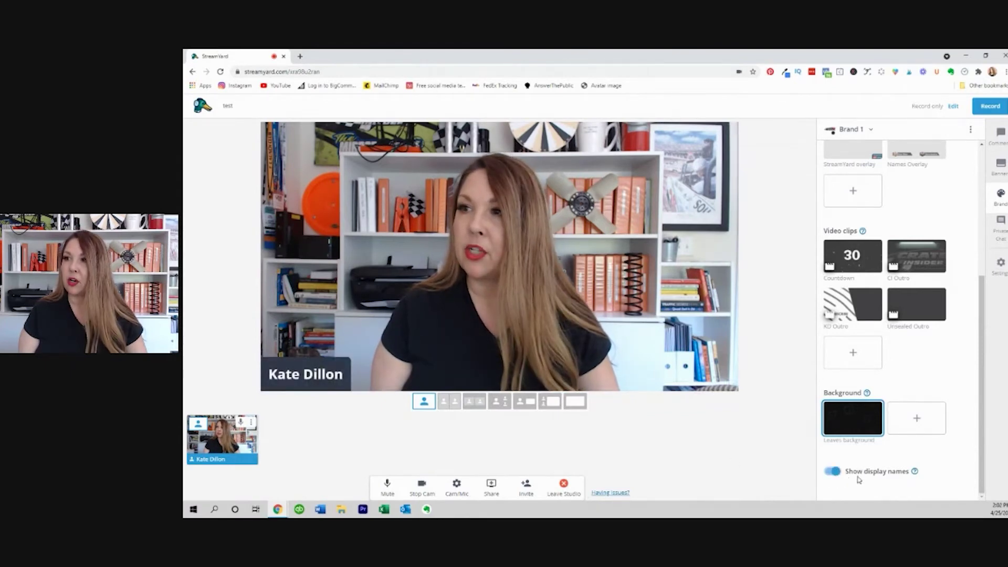
click(832, 472)
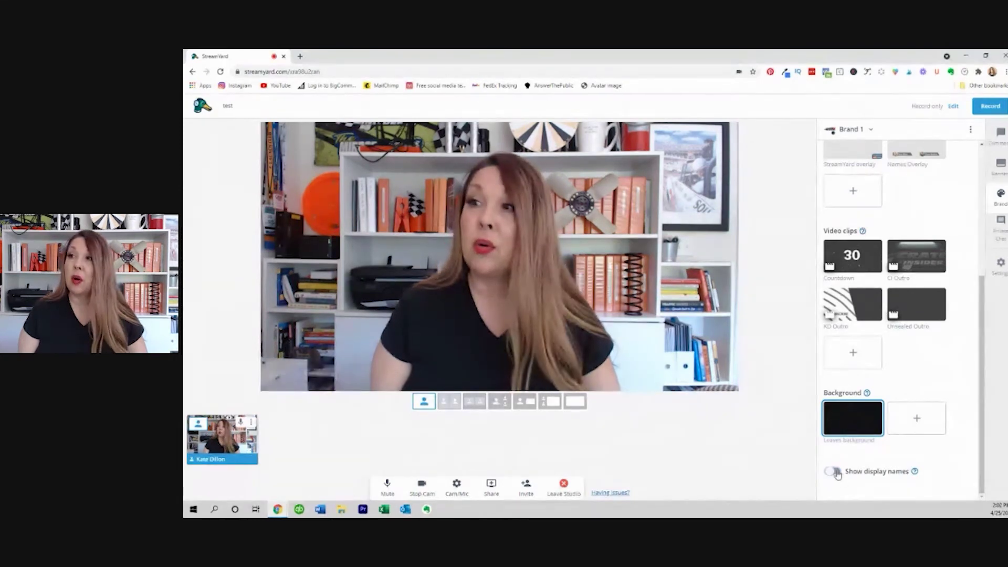
click(835, 472)
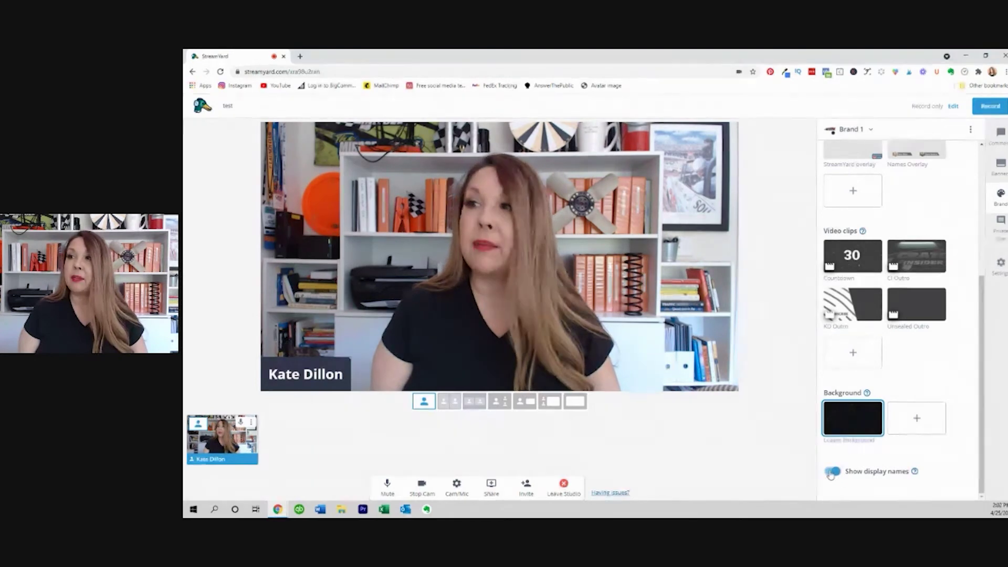
click(832, 472)
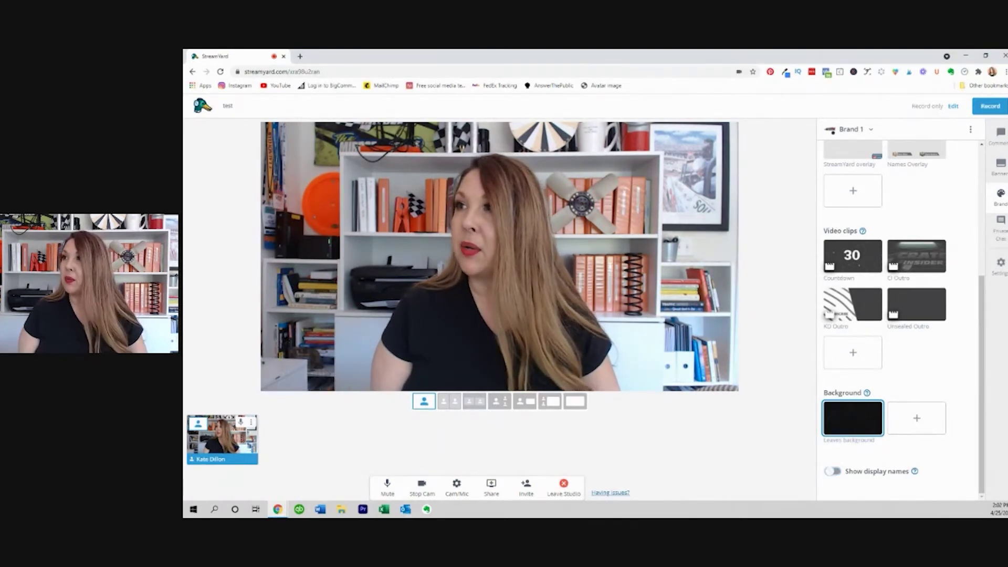
Step: Open the private chat panel, then the Settings dialog showing High Definition (720p) quality
click(1001, 230)
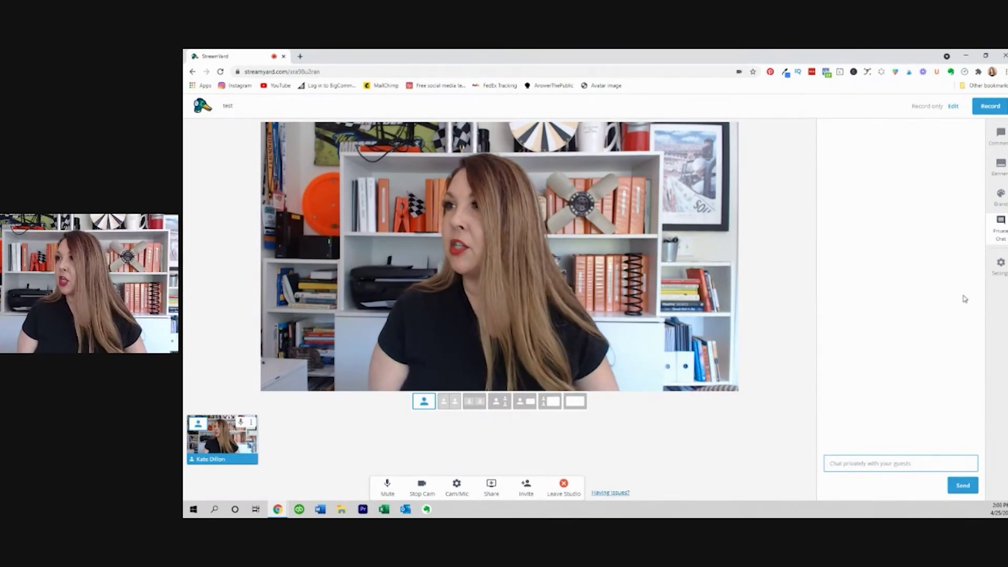
click(1001, 267)
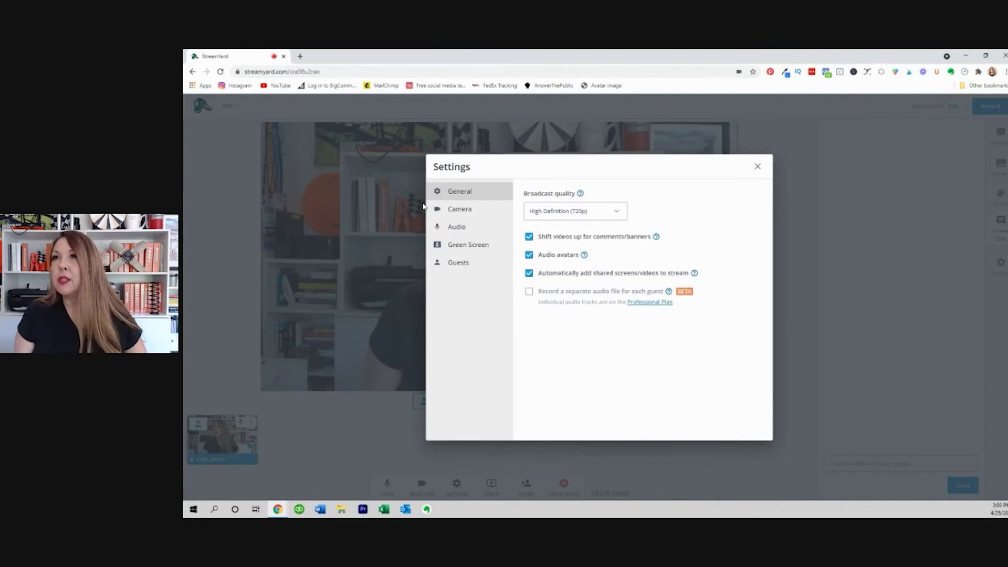
Step: Browse the Green Screen and Guests settings, ending on Audio with the Yeti microphone selected
click(478, 249)
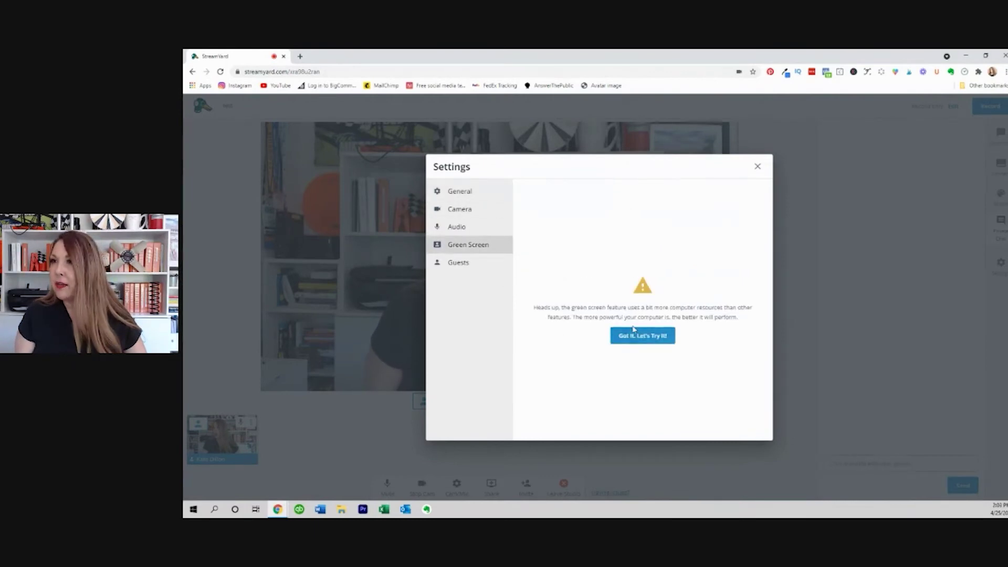
click(467, 265)
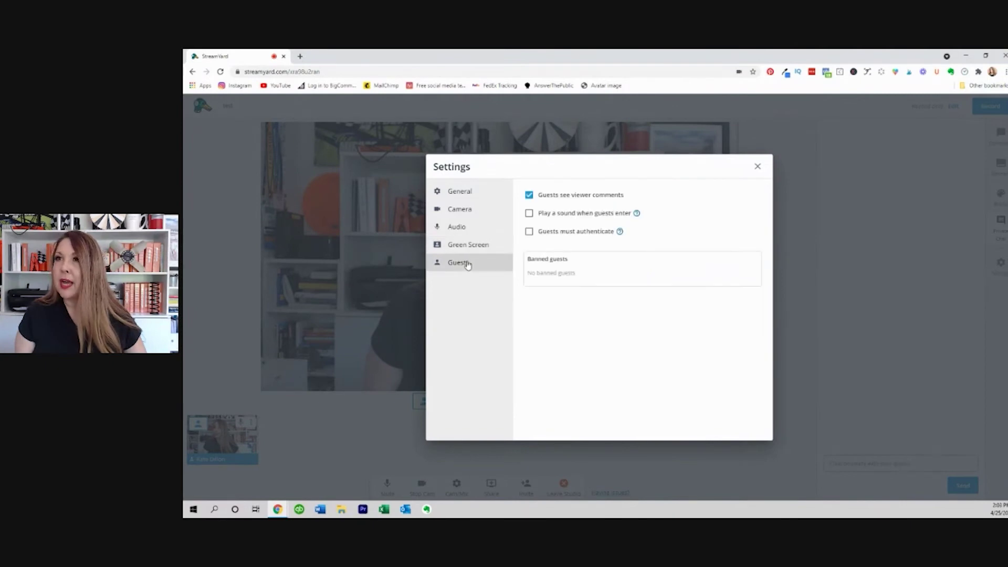
click(466, 229)
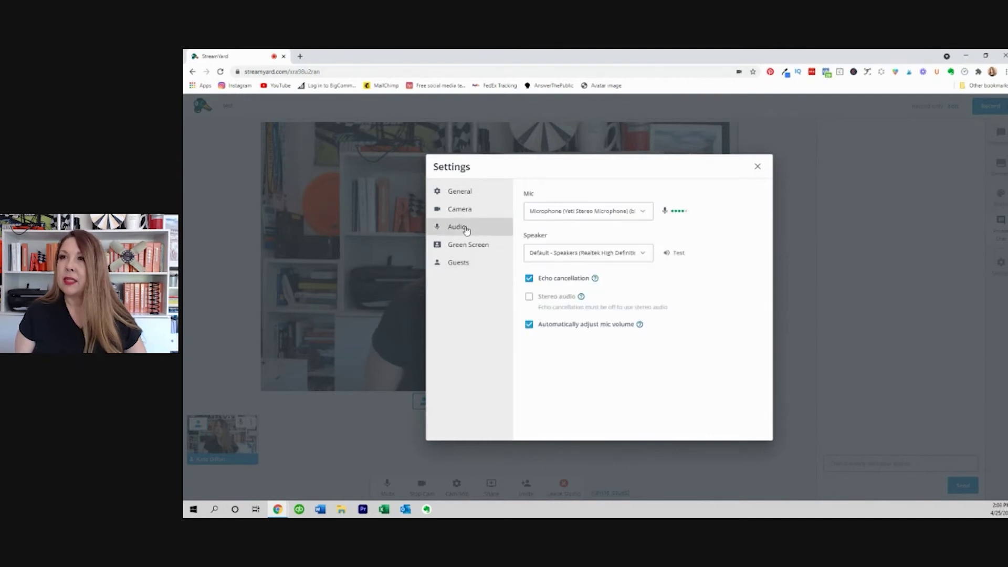